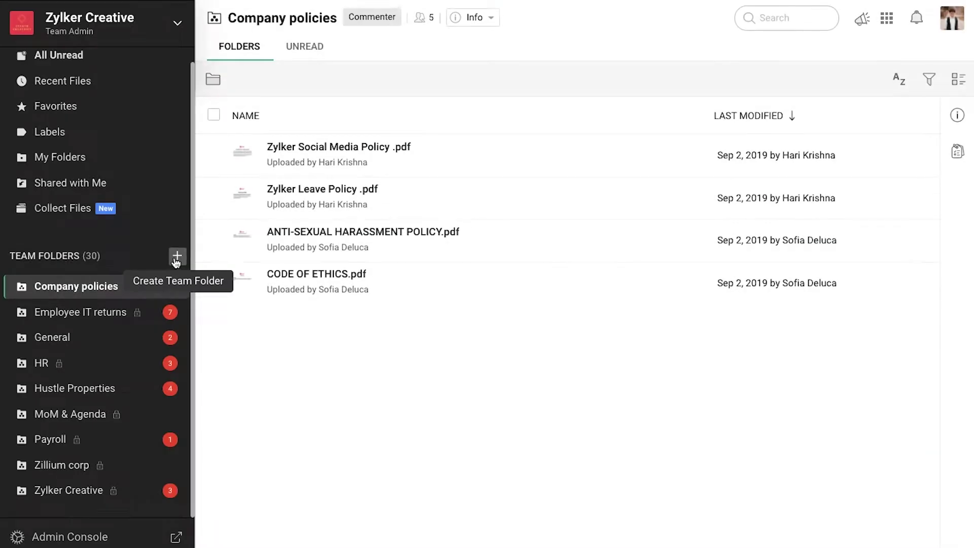
- Create the private Employee on-boarding team folder, adding one colleague as Organizer and two as Editors
{"action": "left_click", "coordinate": [176, 257]}
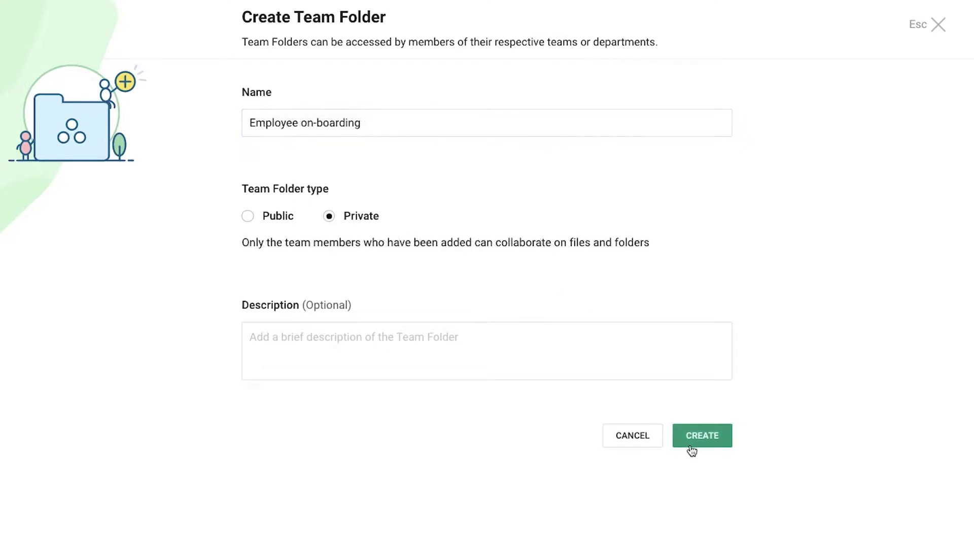
{"action": "left_click", "coordinate": [691, 446]}
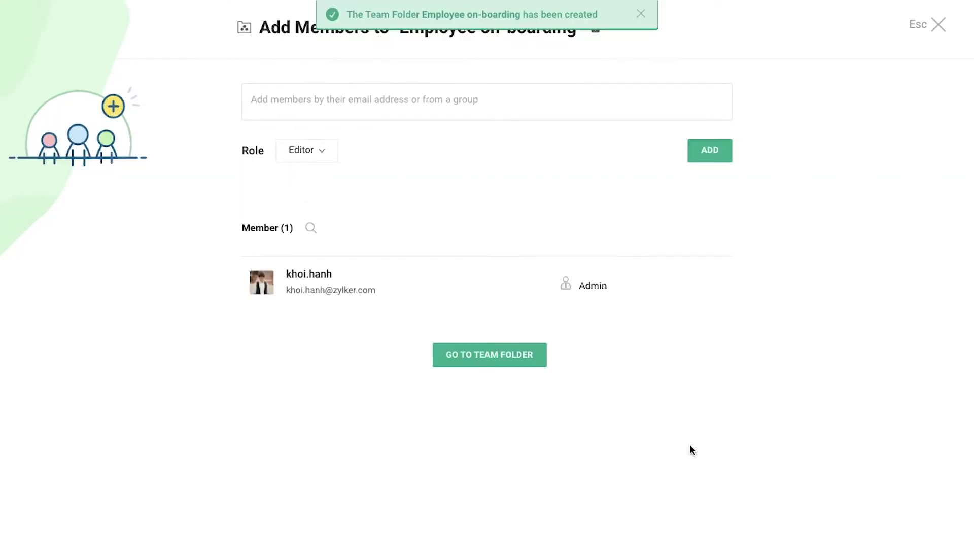
{"action": "type", "text": "hari"}
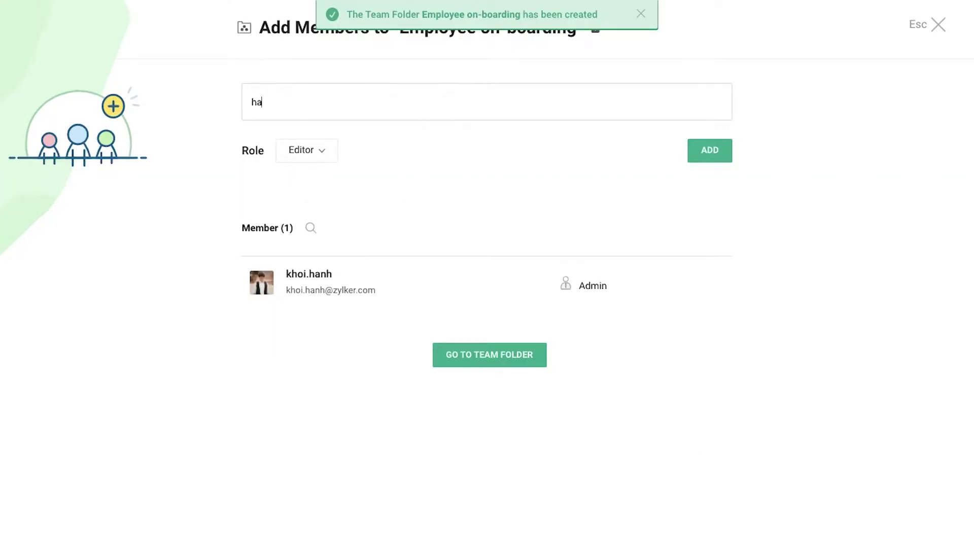
{"action": "left_click", "coordinate": [414, 144]}
{"action": "left_click", "coordinate": [335, 152]}
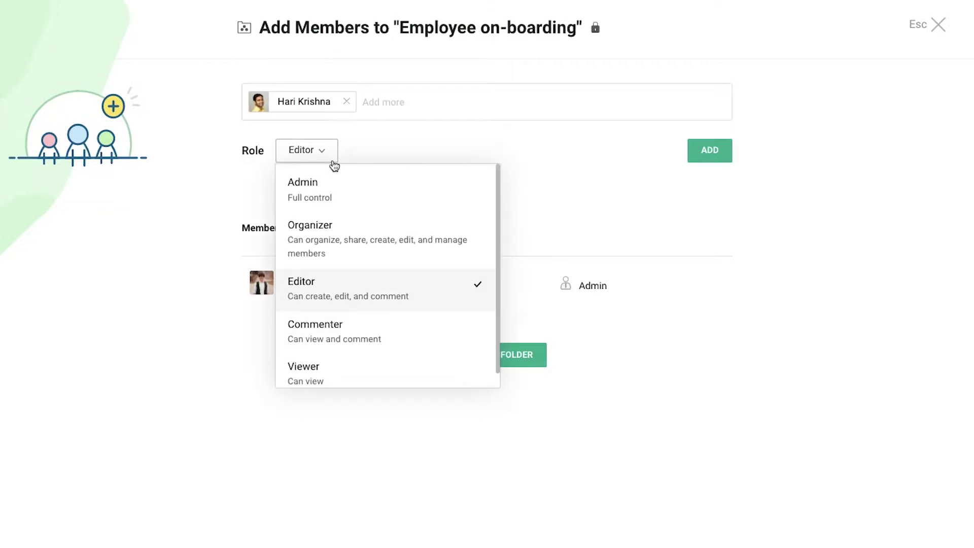
{"action": "left_click", "coordinate": [335, 228]}
{"action": "left_click", "coordinate": [703, 159]}
{"action": "left_click", "coordinate": [425, 103]}
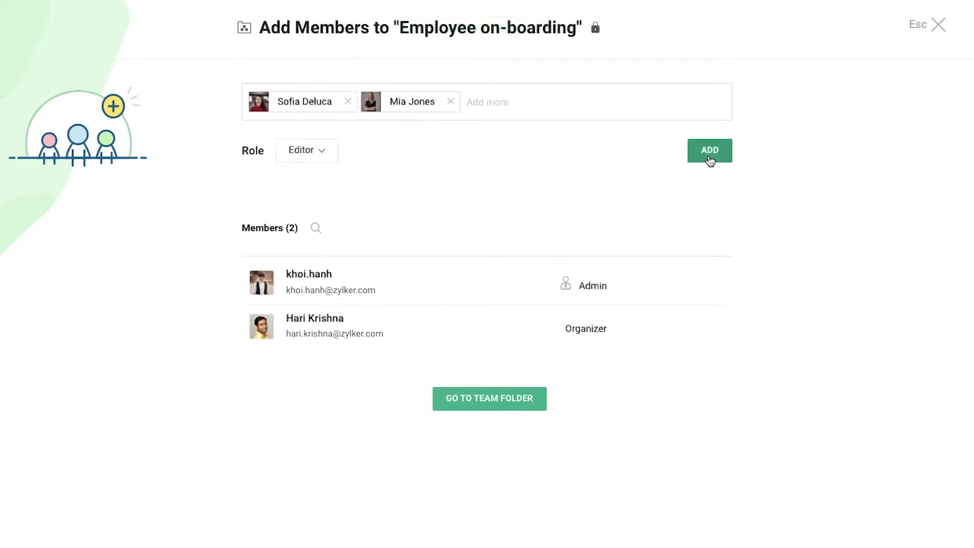
{"action": "left_click", "coordinate": [709, 158]}
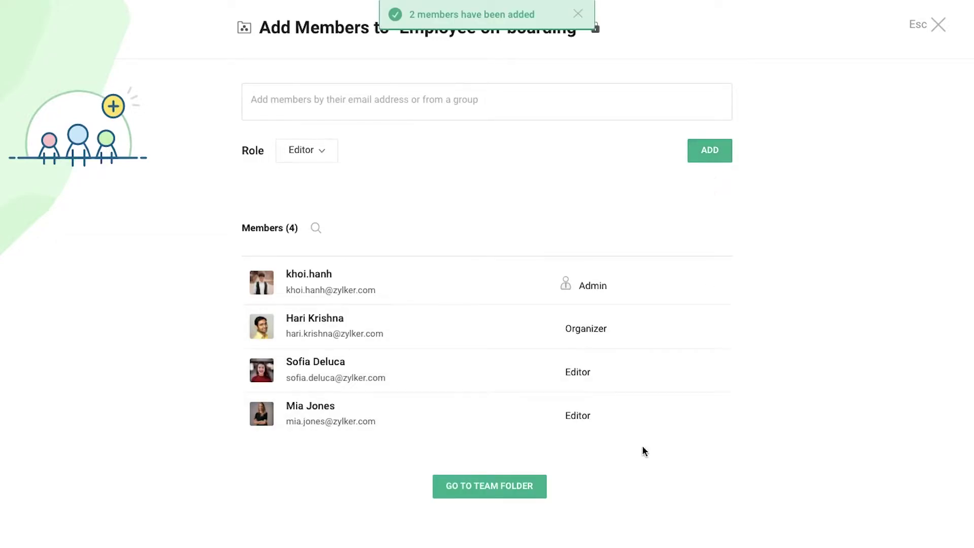
- Open Employee on-boarding and view the team members with access to Welcome email template.docx
{"action": "left_click", "coordinate": [541, 488]}
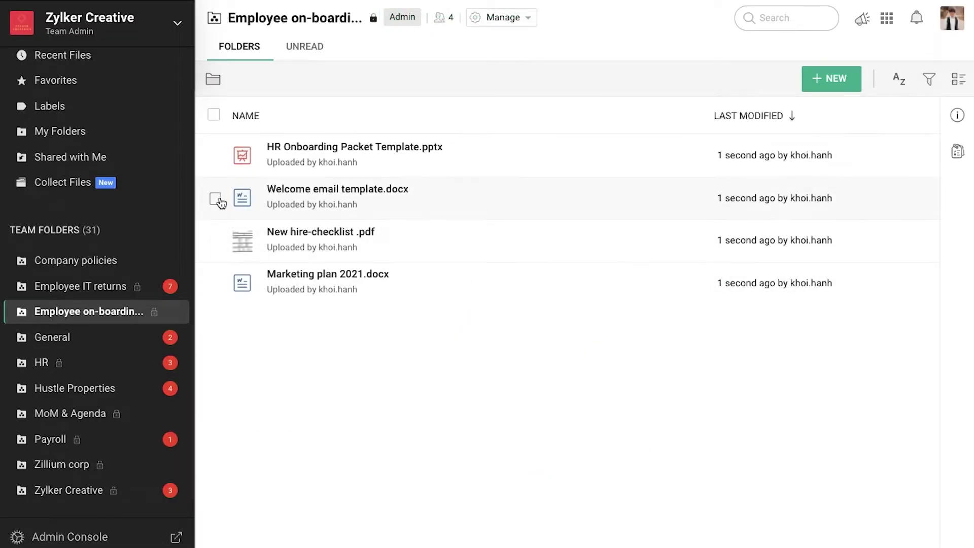
{"action": "left_click", "coordinate": [215, 199]}
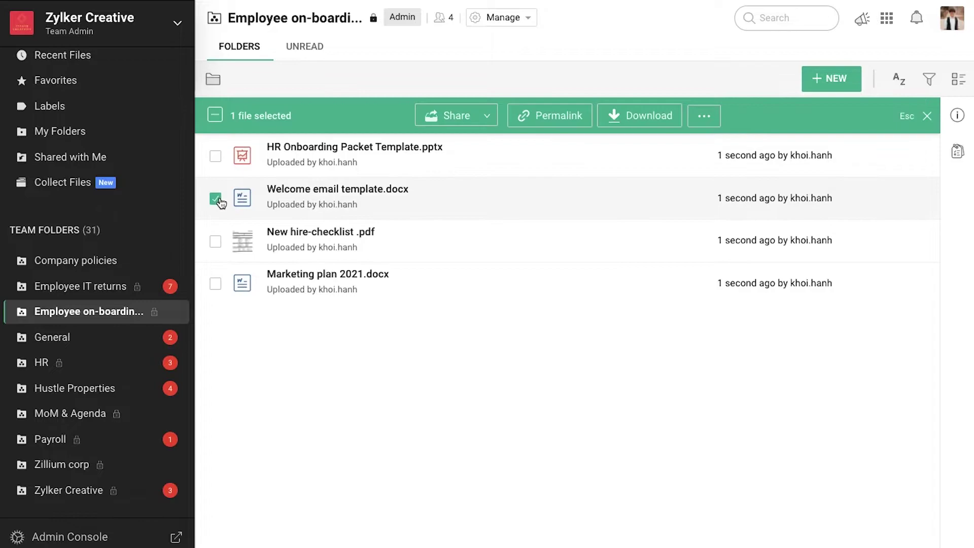
{"action": "left_click", "coordinate": [438, 117]}
{"action": "left_click", "coordinate": [674, 340]}
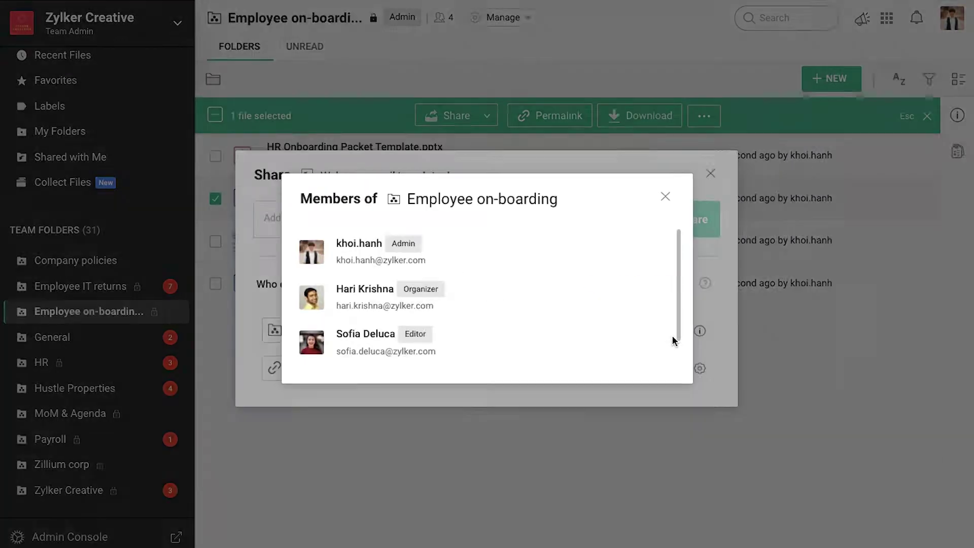
{"action": "scroll", "coordinate": [576, 315], "scroll_direction": "down", "scroll_amount": 1}
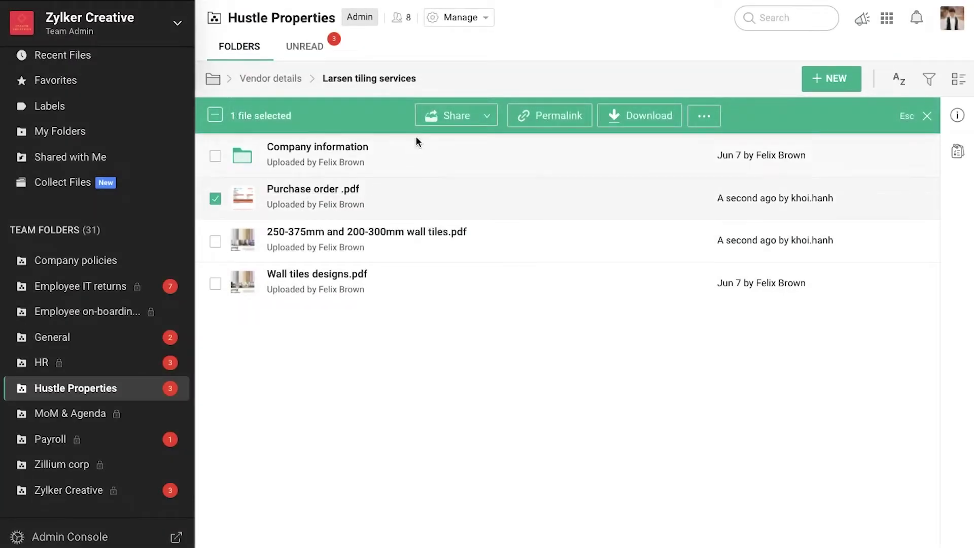
- Share Purchase order .pdf with a suggested colleague at Edit access level
{"action": "left_click", "coordinate": [429, 118]}
{"action": "type", "text": "sa"}
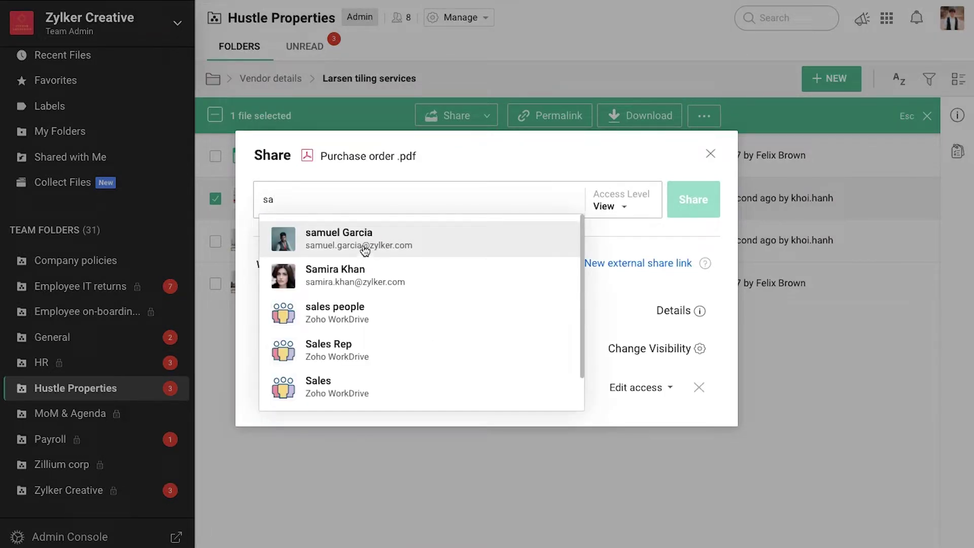
{"action": "left_click", "coordinate": [364, 248]}
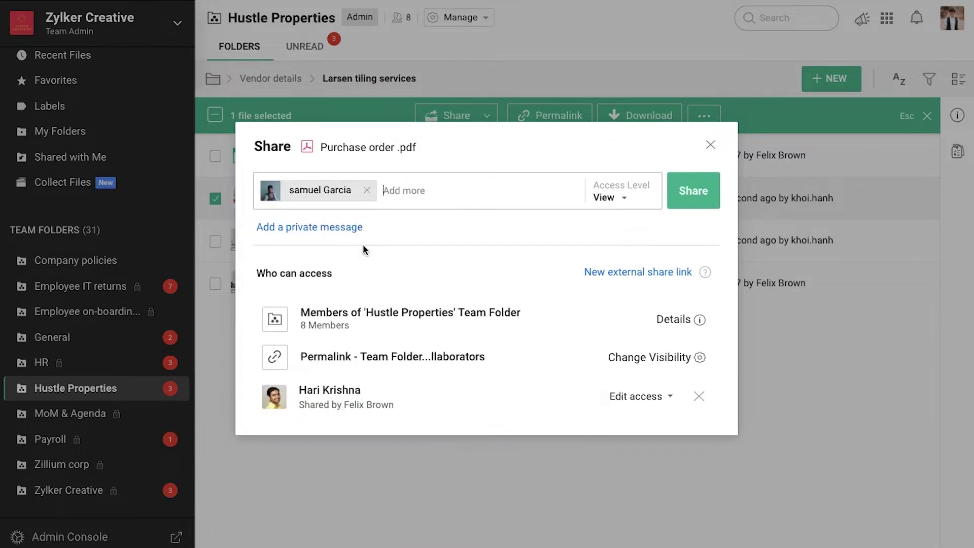
{"action": "left_click", "coordinate": [598, 198]}
{"action": "left_click", "coordinate": [592, 261]}
{"action": "left_click", "coordinate": [683, 200]}
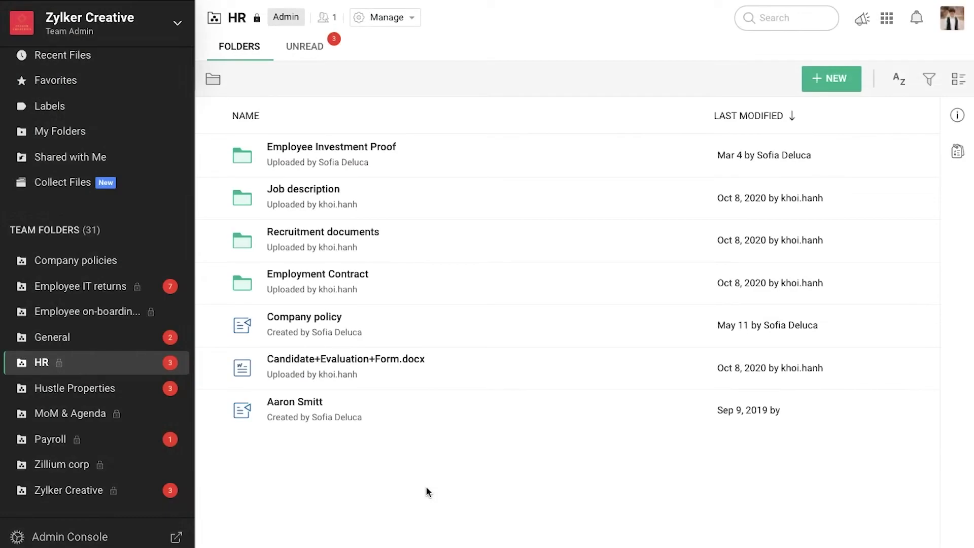
- Make the Company policy permalink usable by anyone in Zylker Creative team, then copy it
{"action": "left_click", "coordinate": [217, 329]}
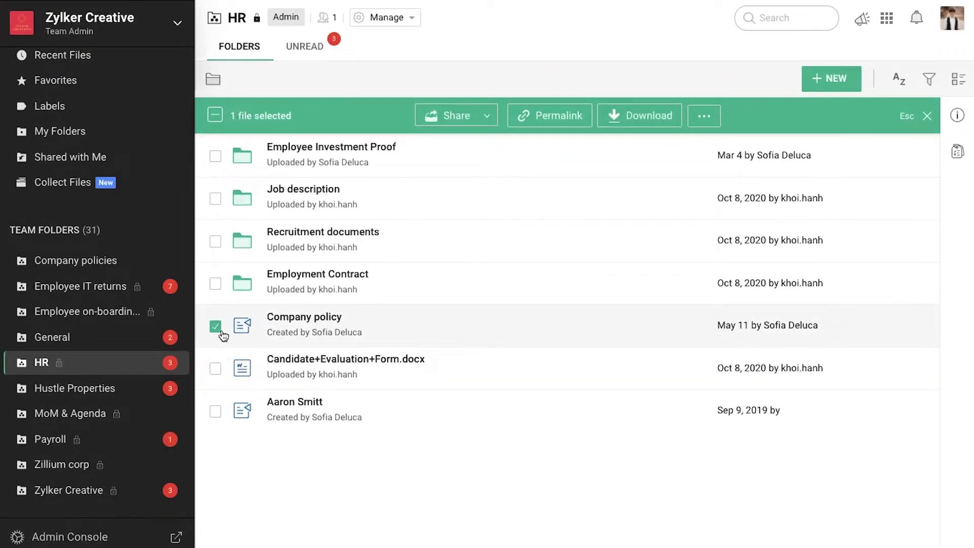
{"action": "left_click", "coordinate": [427, 121]}
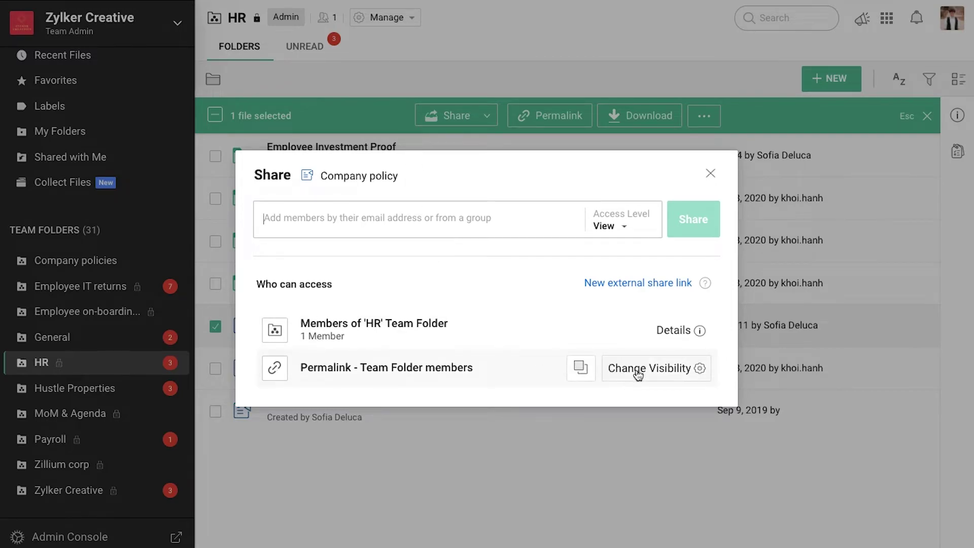
{"action": "left_click", "coordinate": [691, 374]}
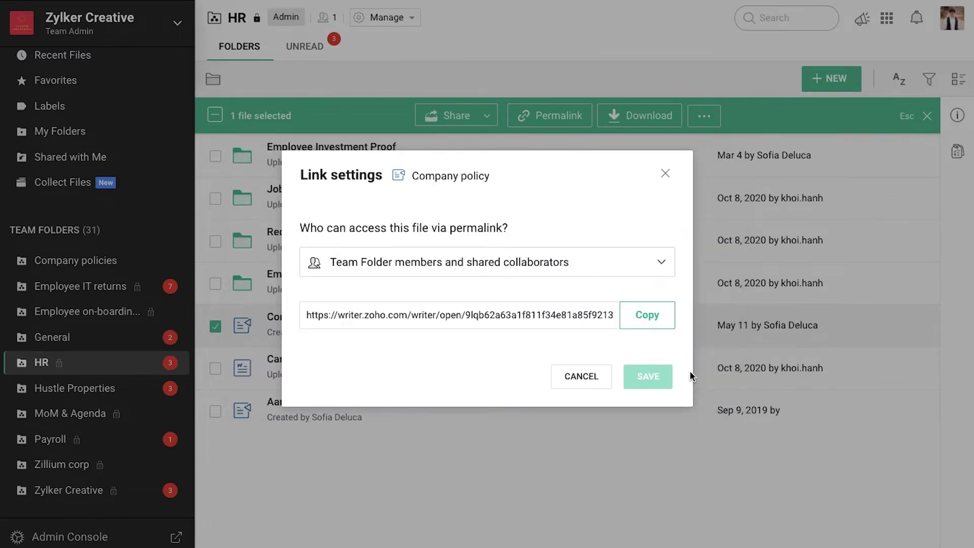
{"action": "left_click", "coordinate": [601, 267]}
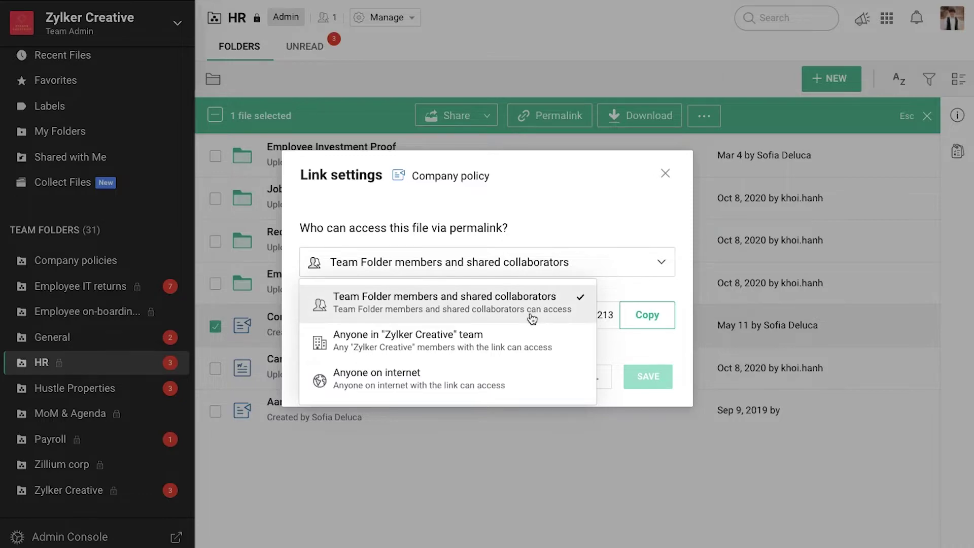
{"action": "left_click", "coordinate": [519, 350]}
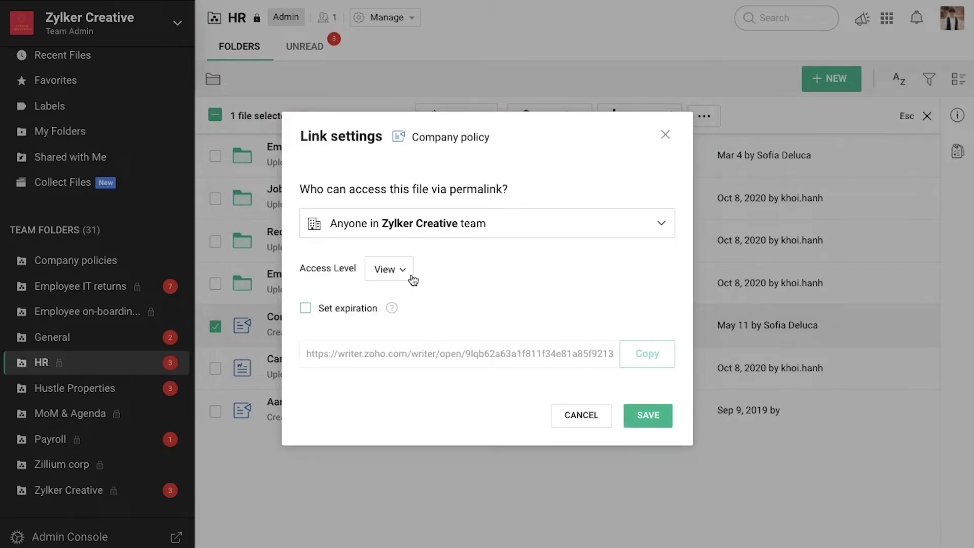
{"action": "left_click", "coordinate": [640, 414]}
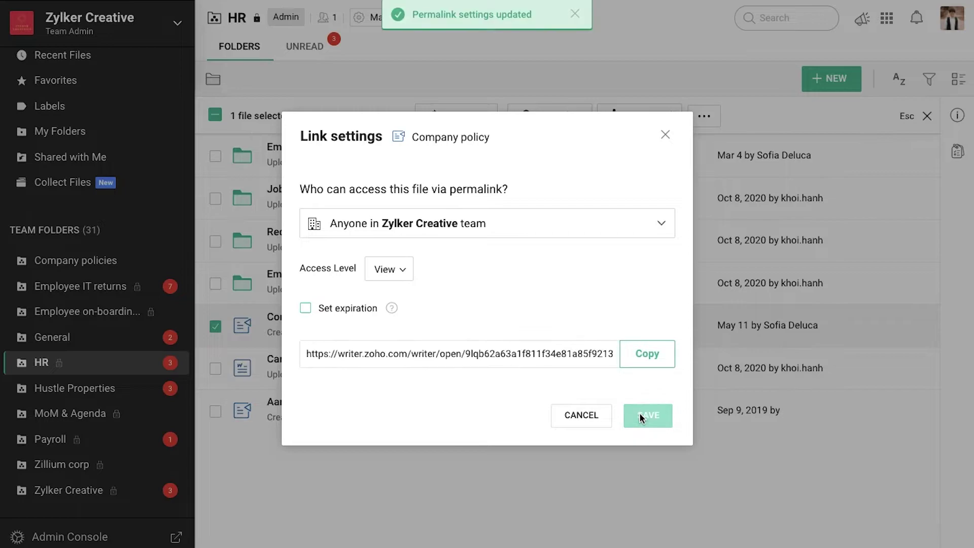
{"action": "left_click", "coordinate": [641, 361]}
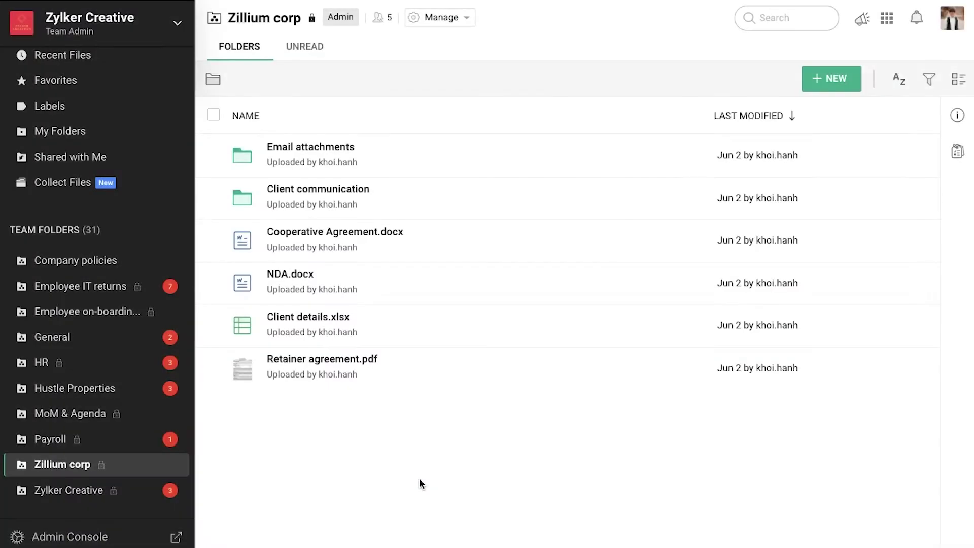
- Start a password-protected external link named Client_Zillium for Cooperative Agreement.docx
{"action": "left_click", "coordinate": [215, 243]}
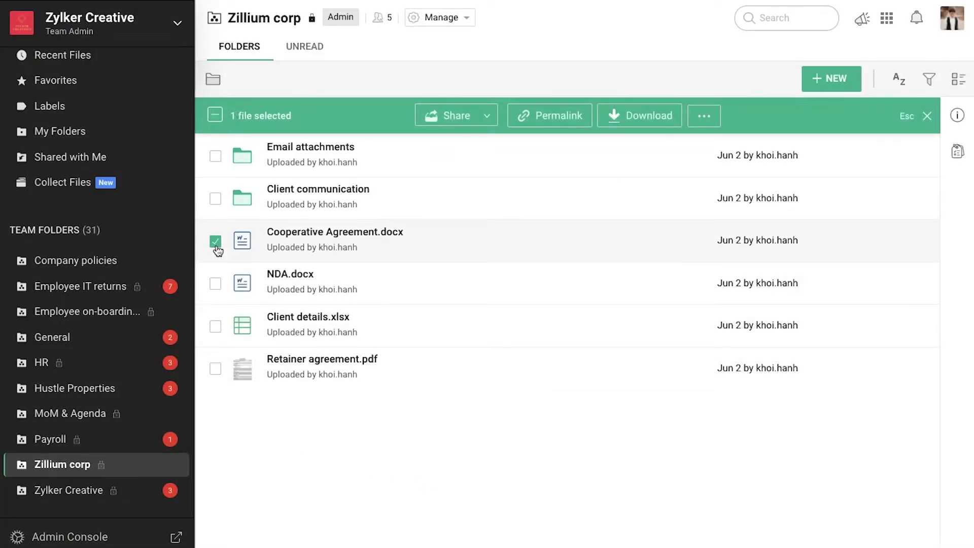
{"action": "left_click", "coordinate": [486, 115]}
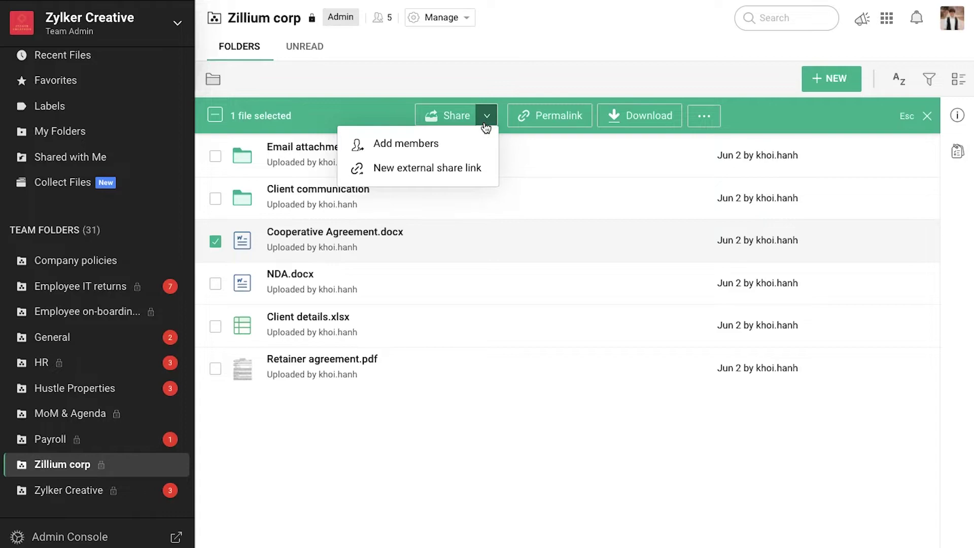
{"action": "left_click", "coordinate": [476, 167]}
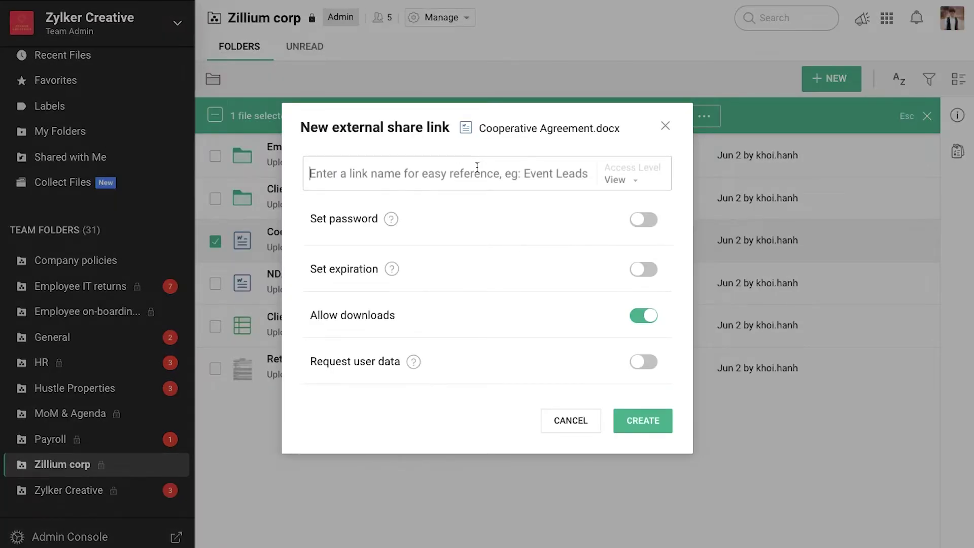
{"action": "type", "text": "Client_Zillium"}
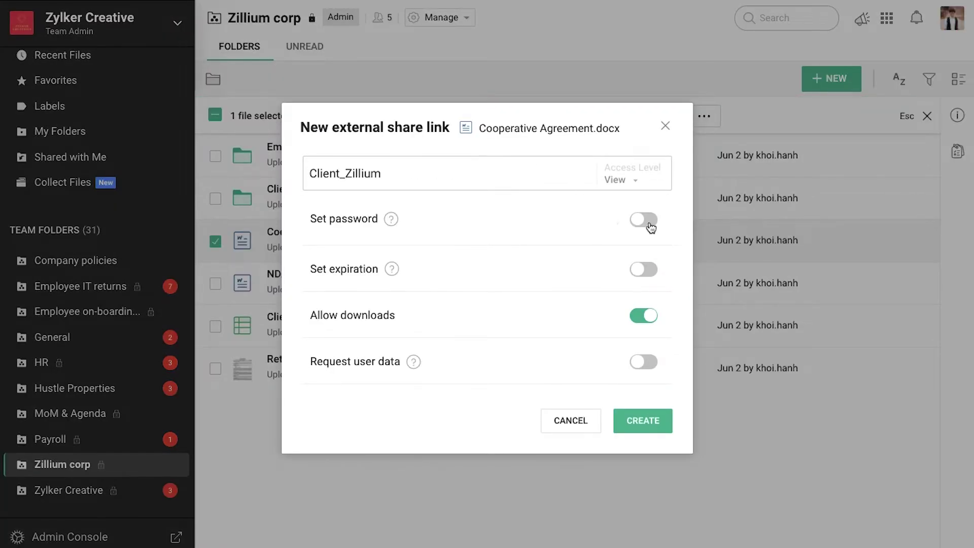
{"action": "left_click", "coordinate": [651, 226]}
{"action": "left_click", "coordinate": [400, 217]}
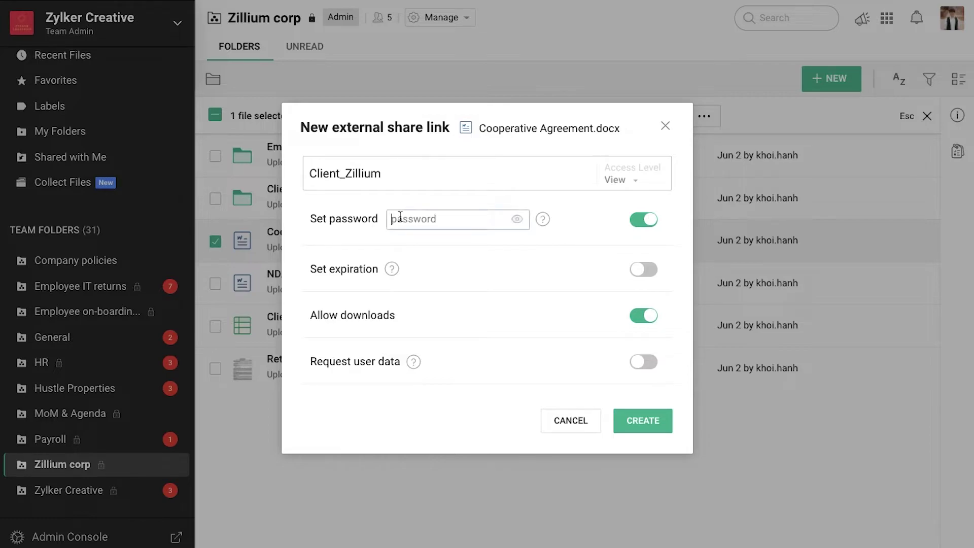
{"action": "type", "text": "*****"}
- Set the link to expire Aug 31, 2021, request Name and Email, create it and copy the URL
{"action": "left_click", "coordinate": [644, 270]}
{"action": "left_click", "coordinate": [457, 271]}
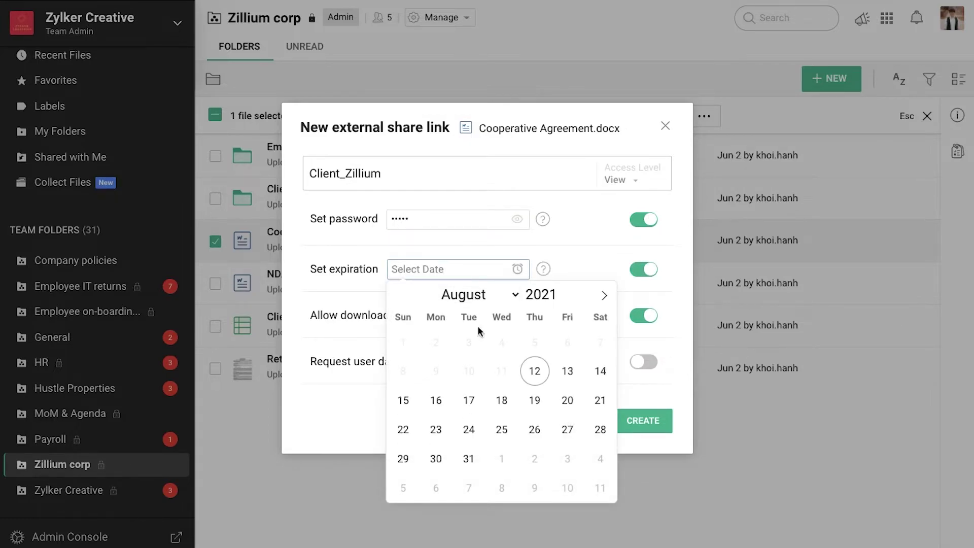
{"action": "left_click", "coordinate": [469, 458]}
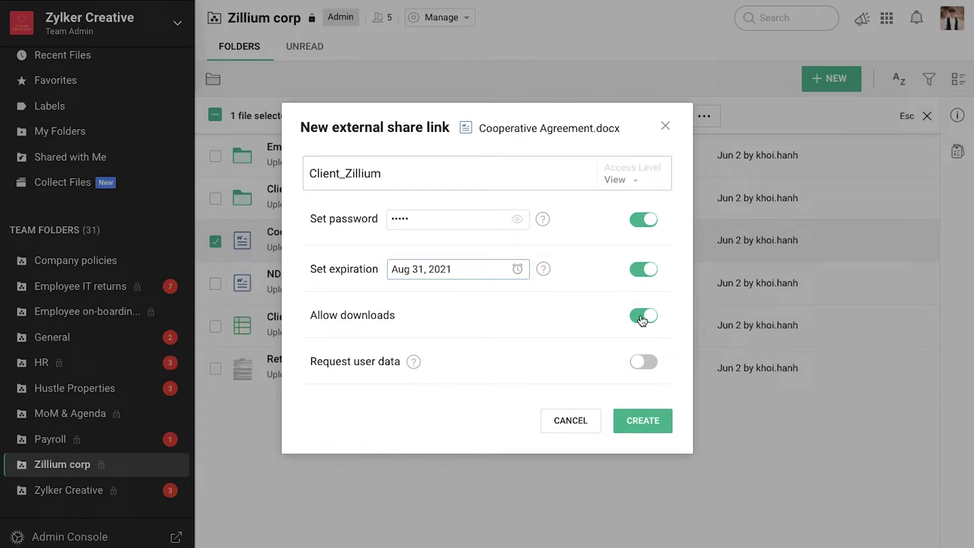
{"action": "left_click", "coordinate": [643, 361]}
{"action": "left_click", "coordinate": [471, 362]}
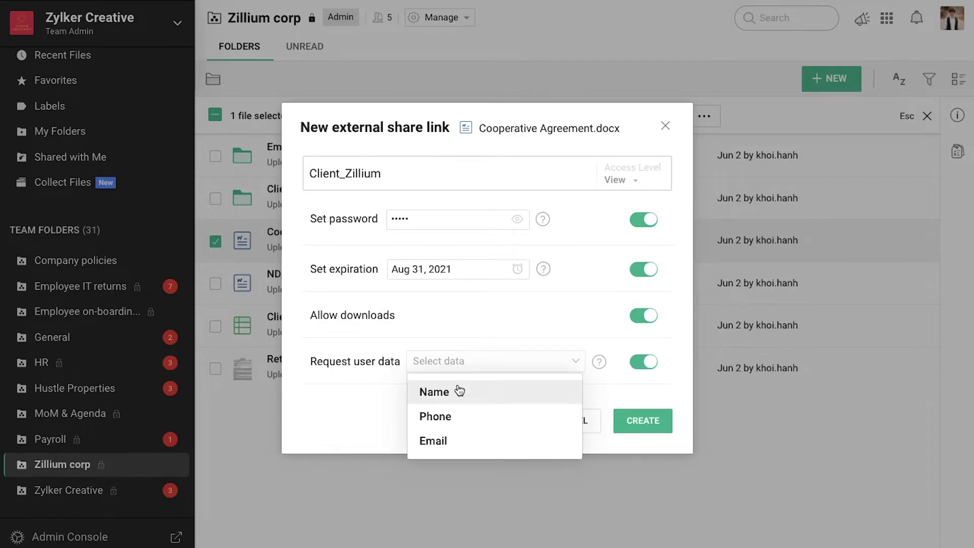
{"action": "left_click", "coordinate": [459, 391]}
{"action": "left_click", "coordinate": [459, 422]}
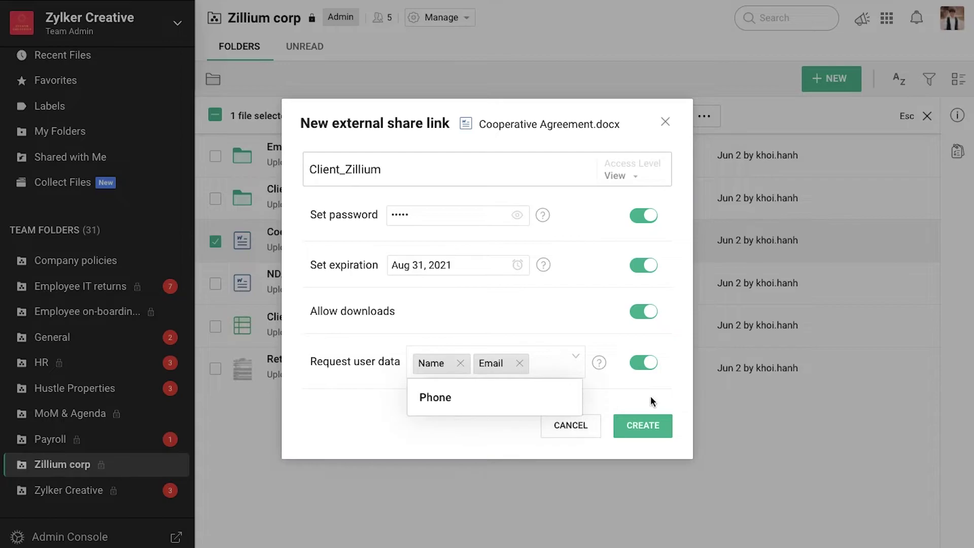
{"action": "left_click", "coordinate": [652, 425]}
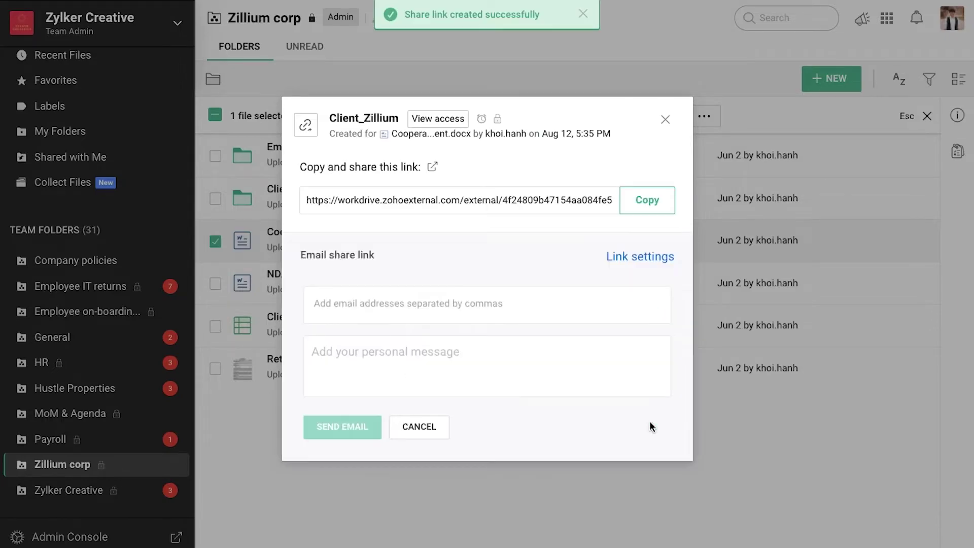
{"action": "left_click", "coordinate": [639, 206]}
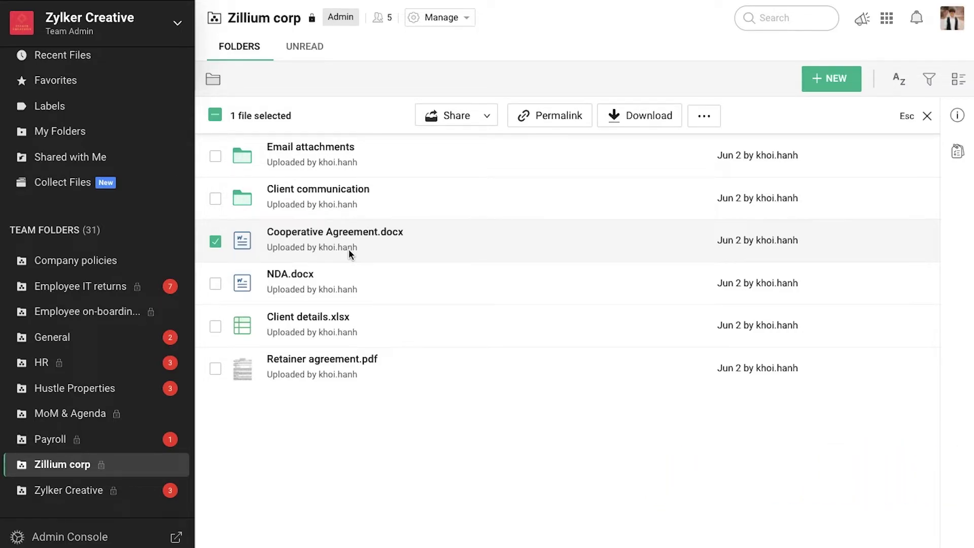
- Share Cooperative Agreement.docx with the external recipient's e-mail at View and comment access, confirming the non-Zoho share
{"action": "left_click", "coordinate": [485, 116]}
{"action": "left_click", "coordinate": [406, 143]}
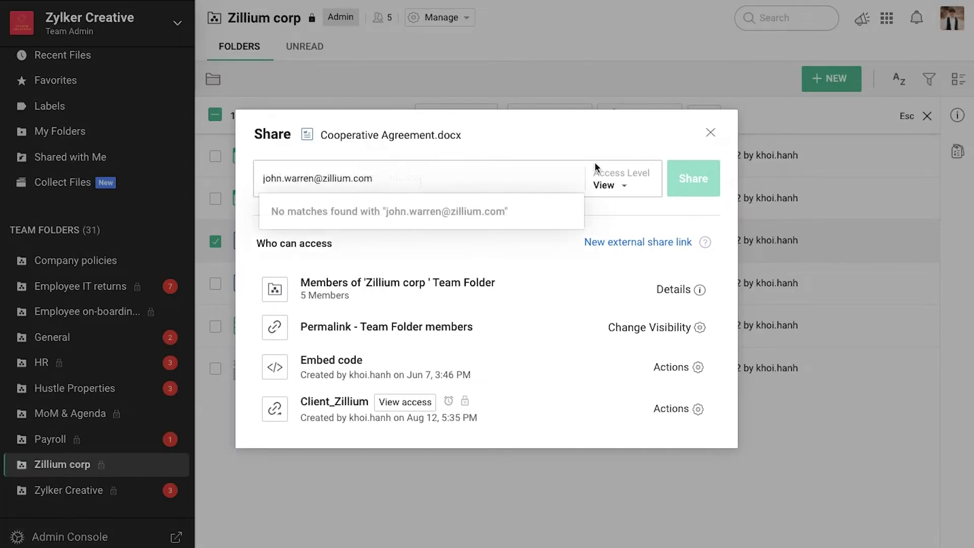
{"action": "left_click", "coordinate": [606, 186]}
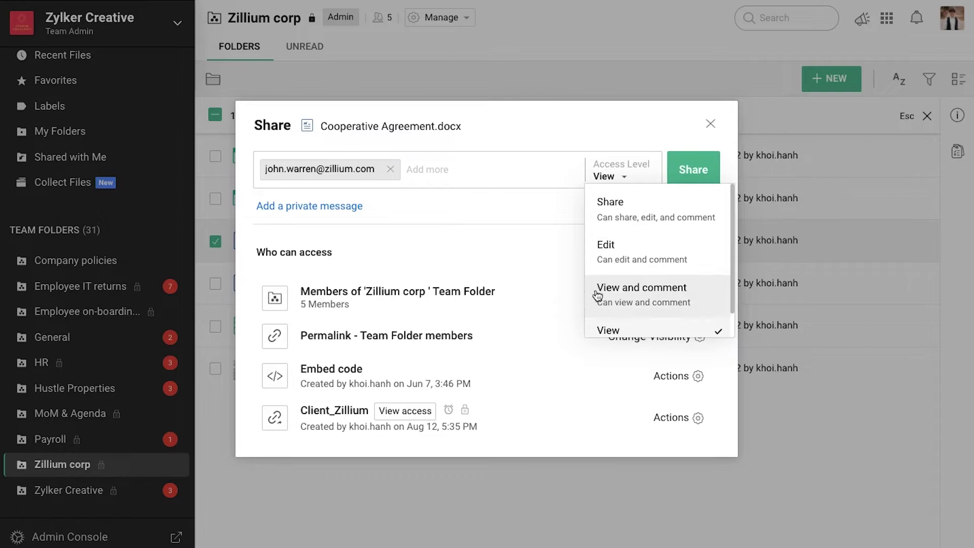
{"action": "left_click", "coordinate": [595, 299]}
{"action": "left_click", "coordinate": [692, 178]}
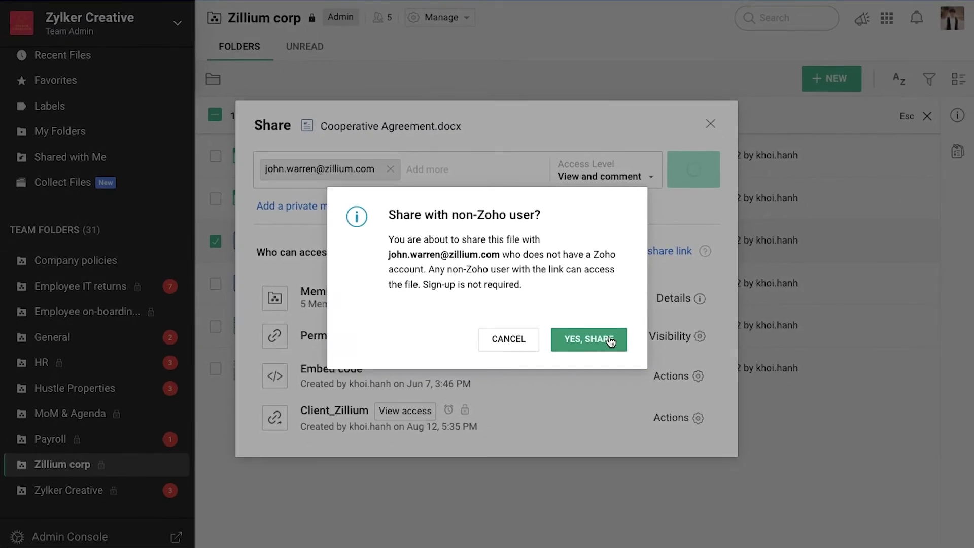
{"action": "left_click", "coordinate": [589, 340]}
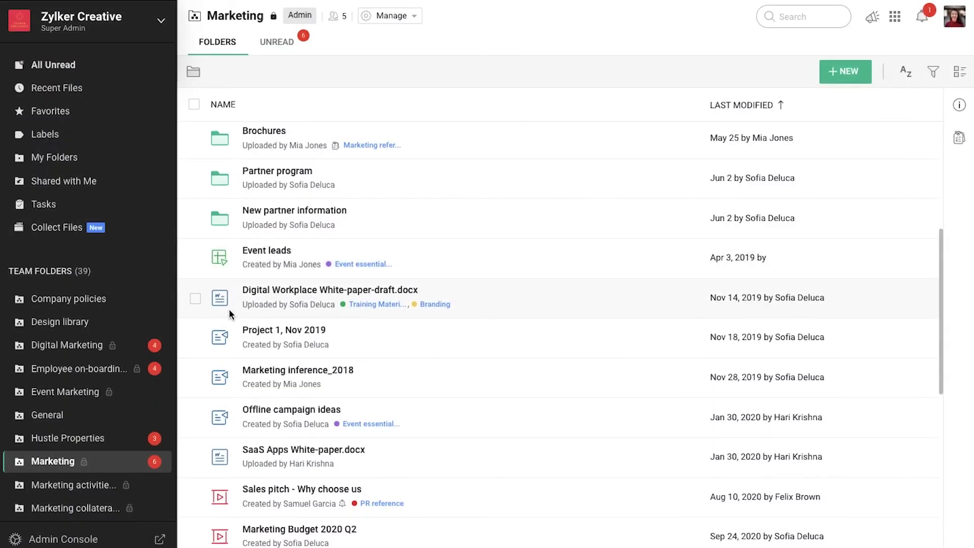
- Generate a new embed code for Digital Workplace White-paper-draft.docx and copy it
{"action": "left_click", "coordinate": [196, 299]}
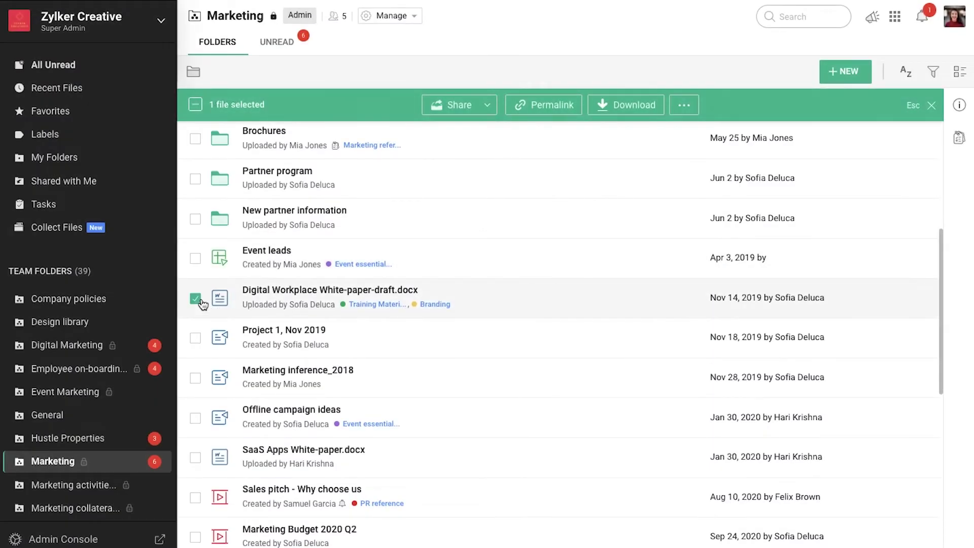
{"action": "left_click", "coordinate": [683, 106]}
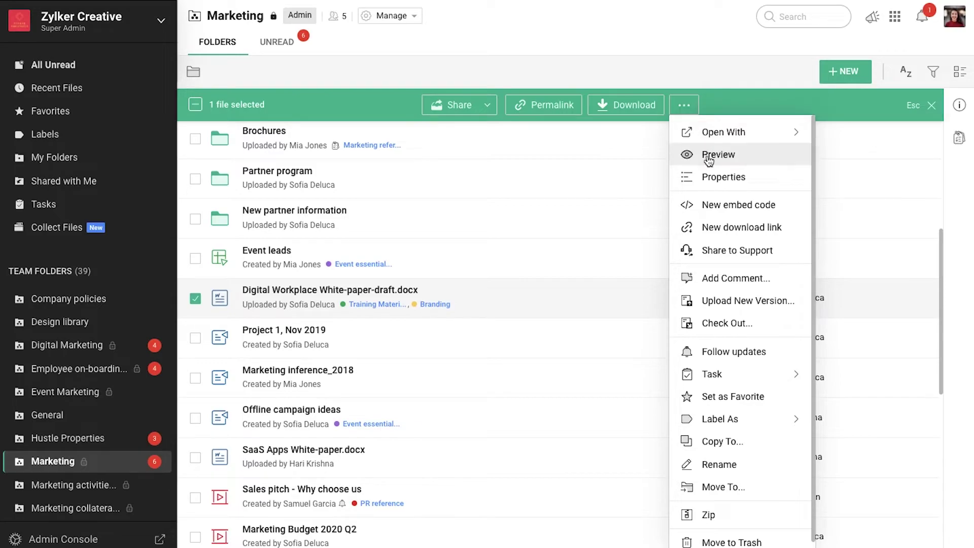
{"action": "left_click", "coordinate": [750, 205]}
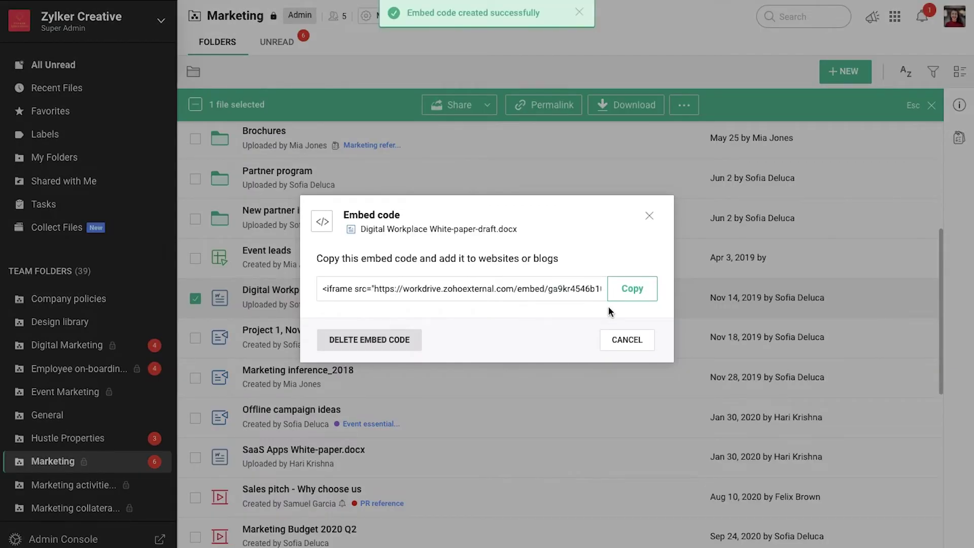
{"action": "left_click", "coordinate": [623, 300]}
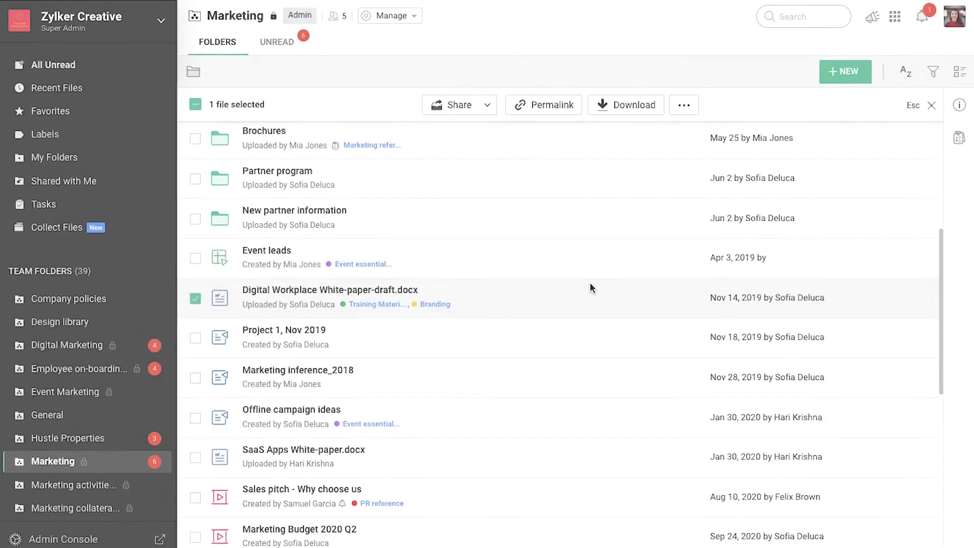
- Create a download link named 'Website link' for the white-paper draft and copy its URL
{"action": "left_click", "coordinate": [683, 105]}
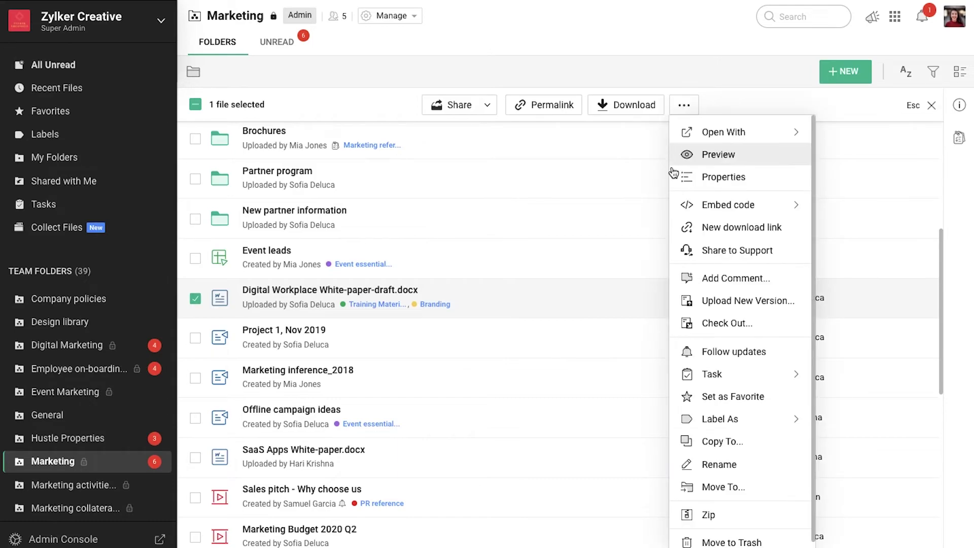
{"action": "left_click", "coordinate": [704, 226]}
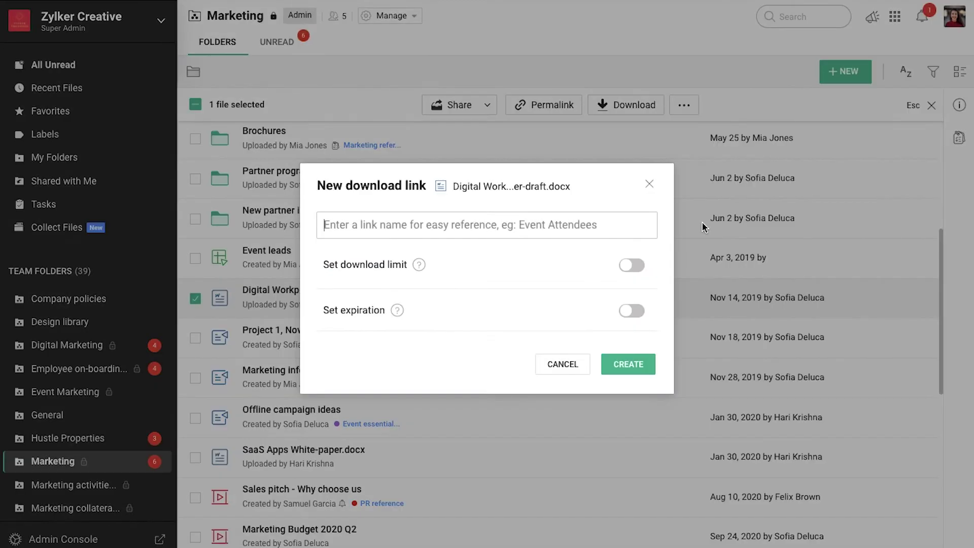
{"action": "left_click", "coordinate": [495, 220]}
{"action": "type", "text": "Website"}
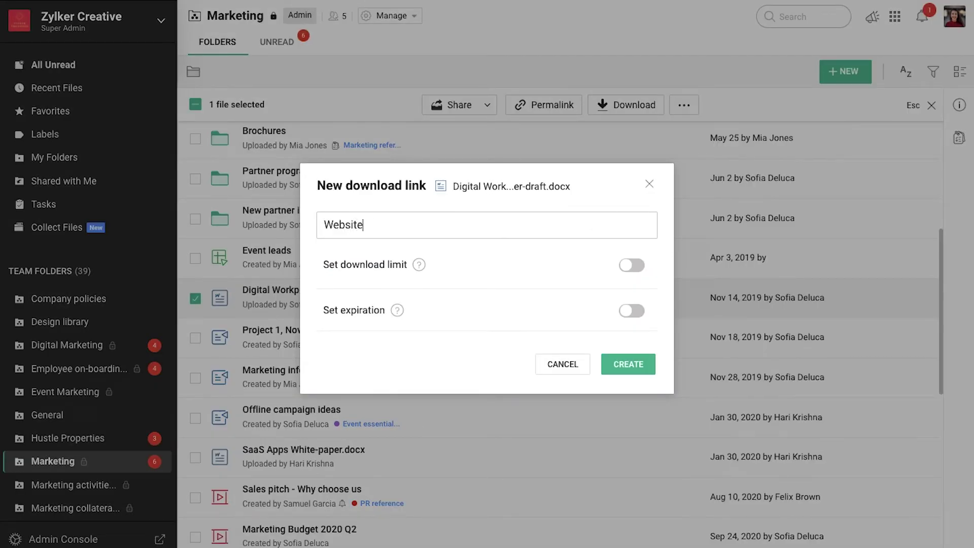
{"action": "type", "text": " link"}
{"action": "left_click", "coordinate": [614, 363]}
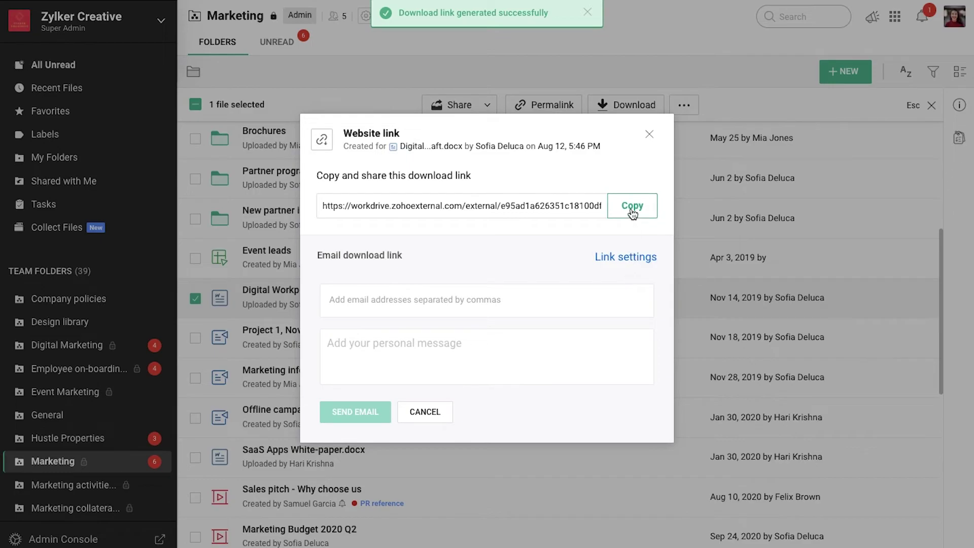
{"action": "left_click", "coordinate": [633, 212]}
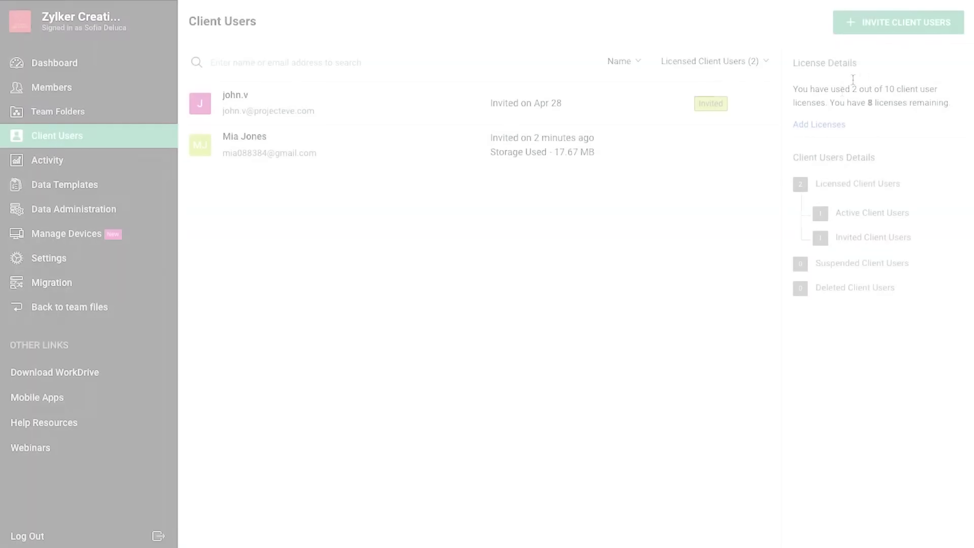
- Invite a client user by e-mail to the Hustle Properties team folder with the Editor role
{"action": "left_click", "coordinate": [869, 34]}
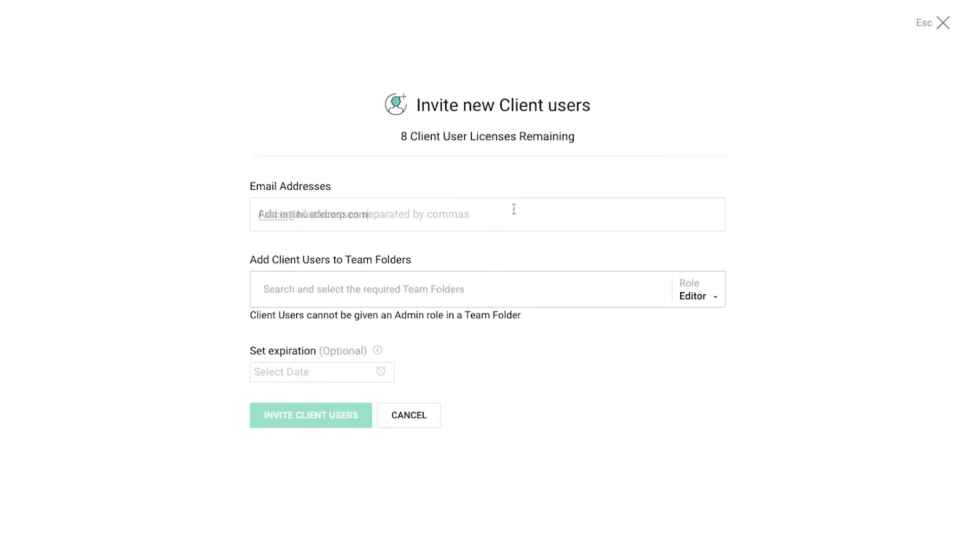
{"action": "key", "text": "Tab"}
{"action": "type", "text": "hu"}
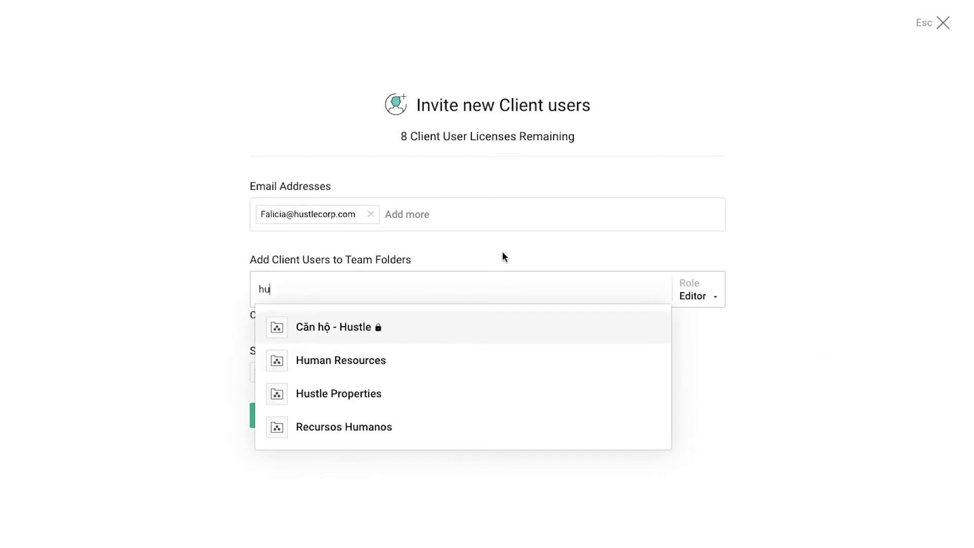
{"action": "left_click", "coordinate": [430, 395]}
{"action": "left_click", "coordinate": [680, 294]}
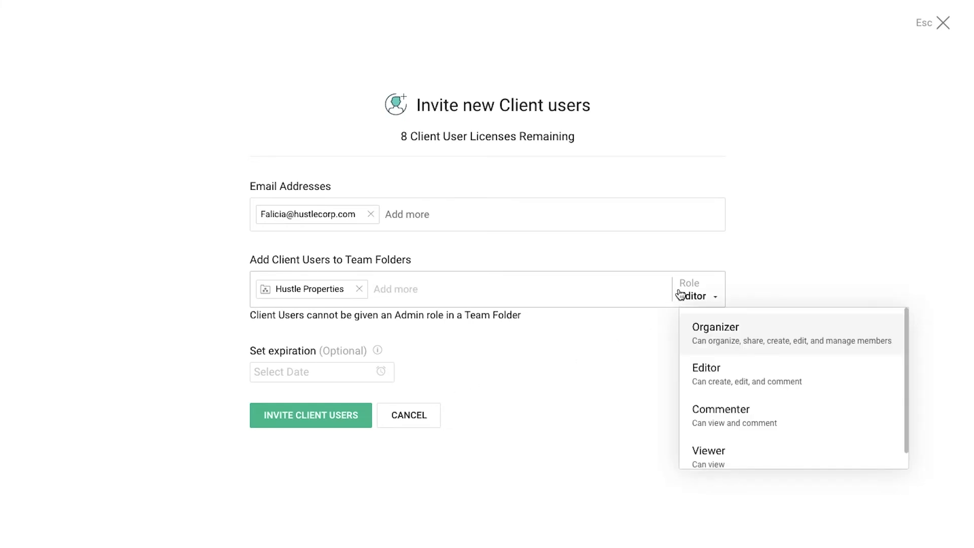
{"action": "left_click", "coordinate": [731, 382]}
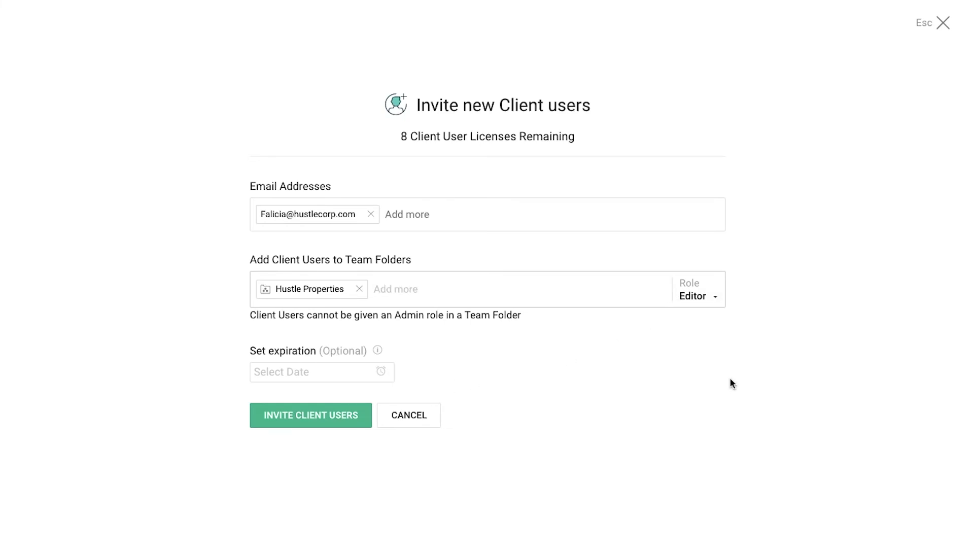
- Set the client user's access to expire Aug 31, 2021 and send the invitation
{"action": "left_click", "coordinate": [348, 384]}
{"action": "left_click", "coordinate": [448, 175]}
{"action": "left_click", "coordinate": [447, 174]}
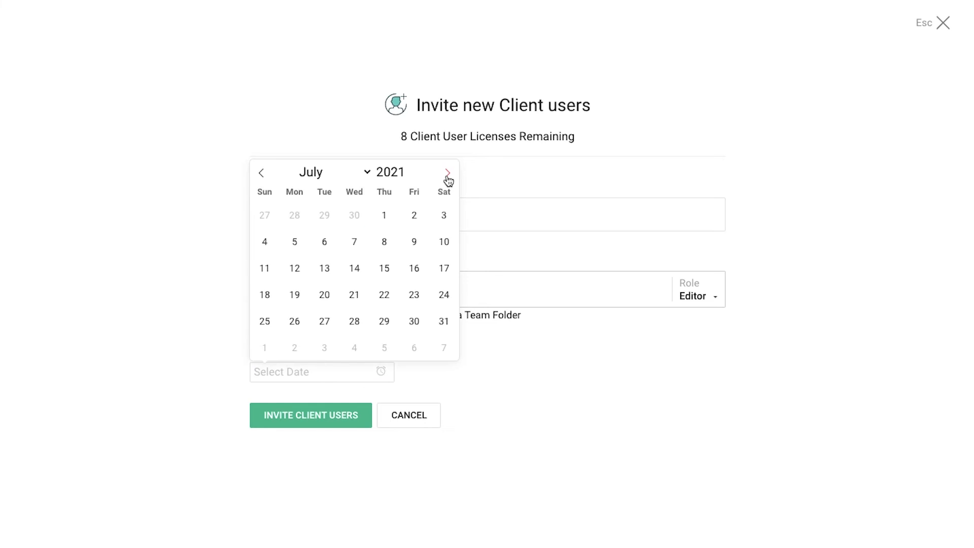
{"action": "left_click", "coordinate": [447, 174]}
{"action": "left_click", "coordinate": [328, 323]}
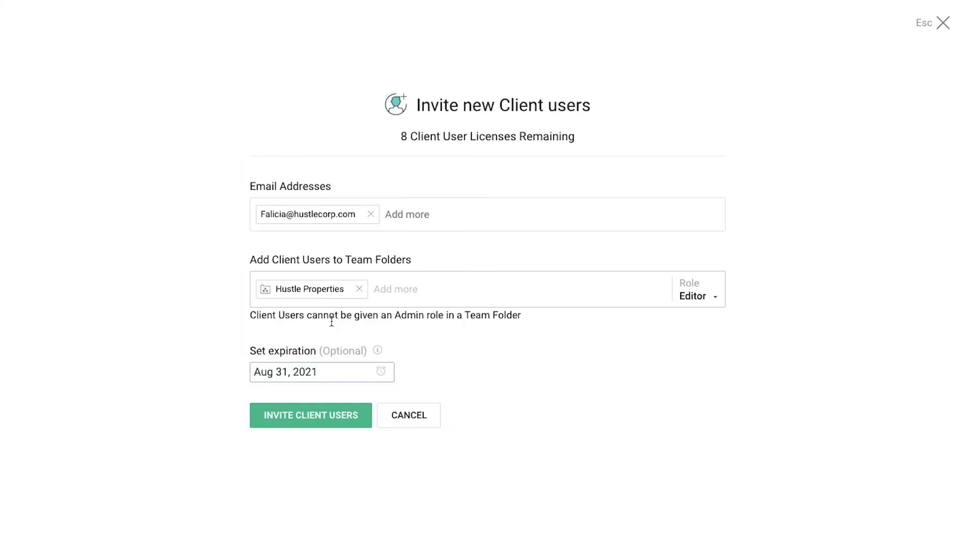
{"action": "left_click", "coordinate": [330, 411]}
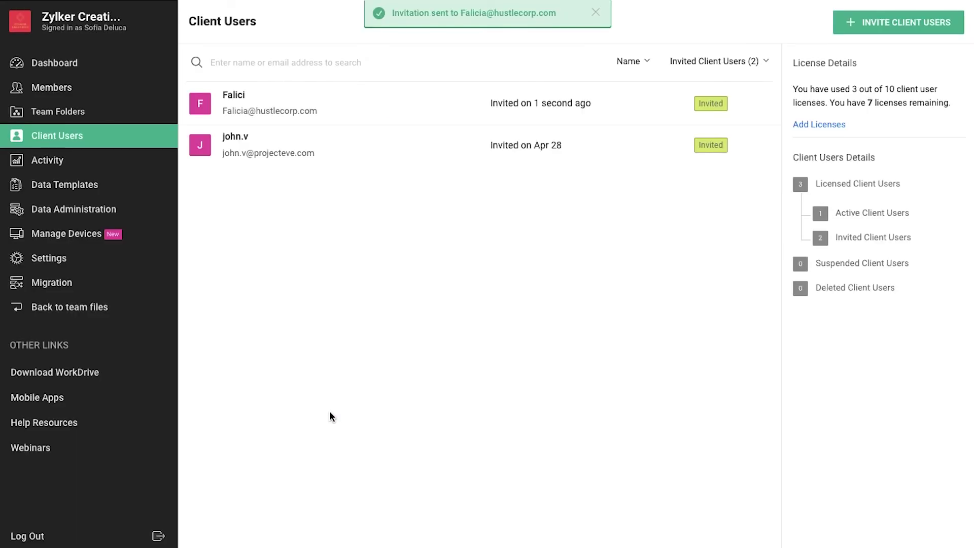